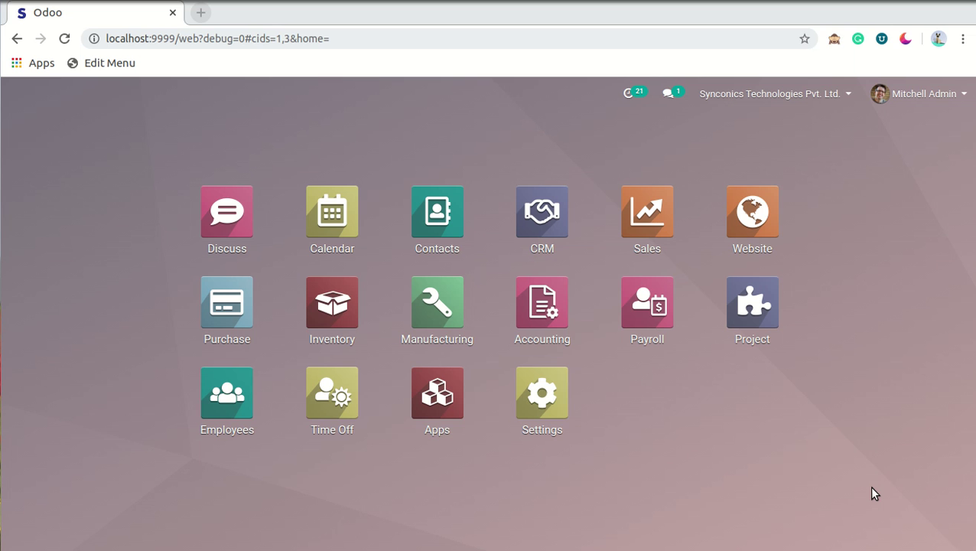
# Step: From the Settings page's Developer Tools section, activate developer mode
pyautogui.click(555, 395)
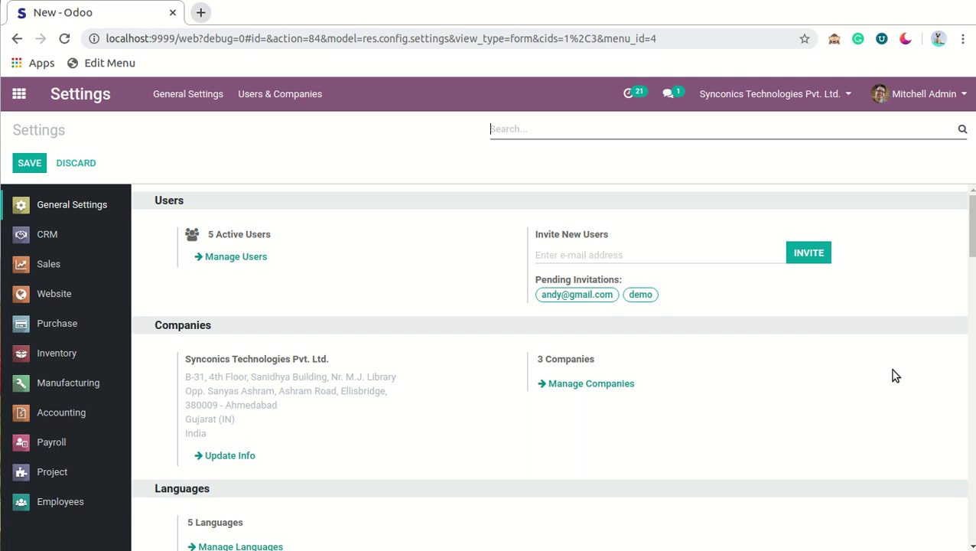
pyautogui.moveTo(970, 221); pyautogui.dragTo(970, 505)
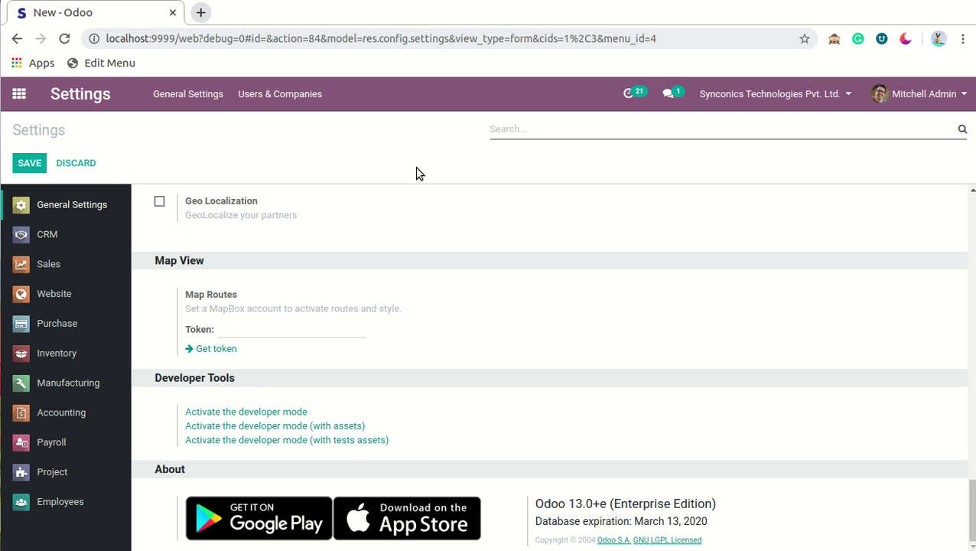
pyautogui.click(834, 40)
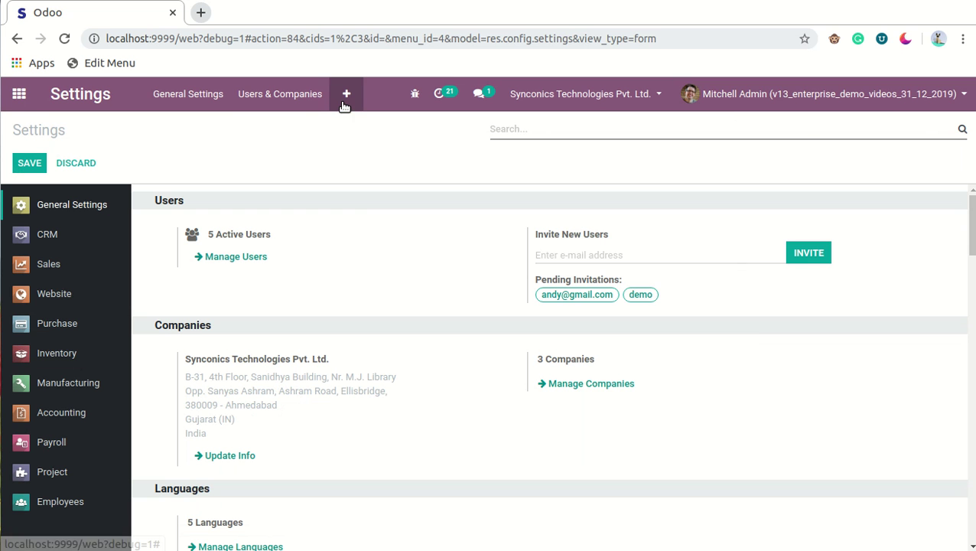
# Step: Open Technical > Email > Incoming Mail Servers from the Settings debug menu
pyautogui.click(22, 99)
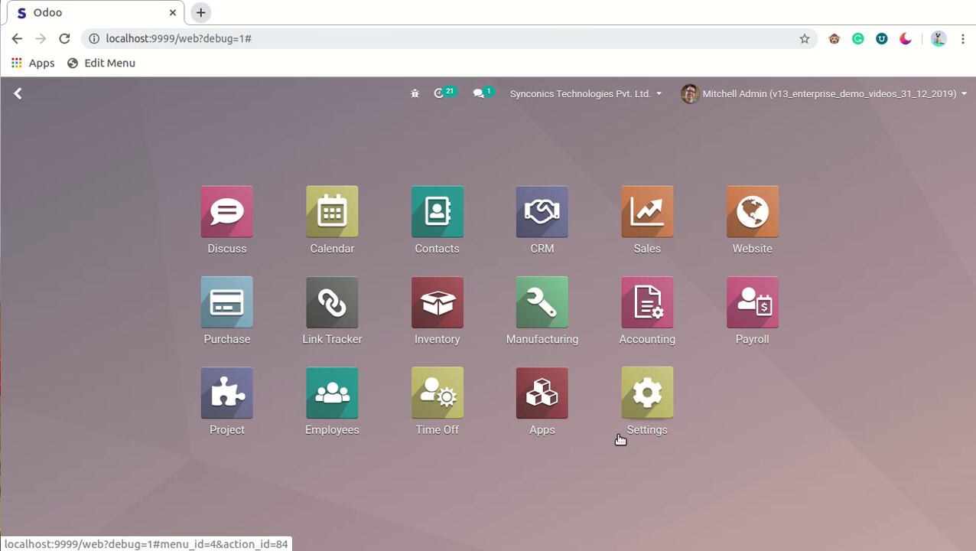
pyautogui.click(671, 405)
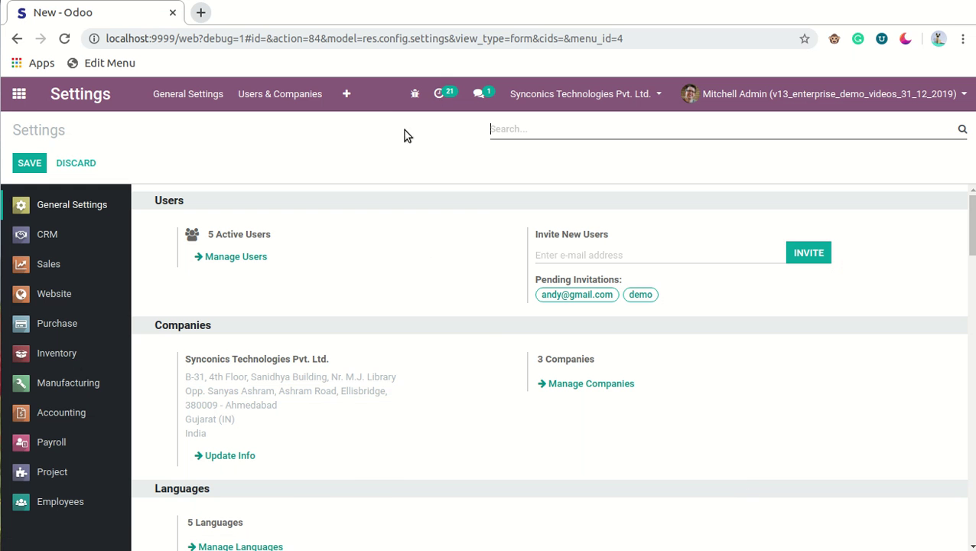
pyautogui.click(347, 95)
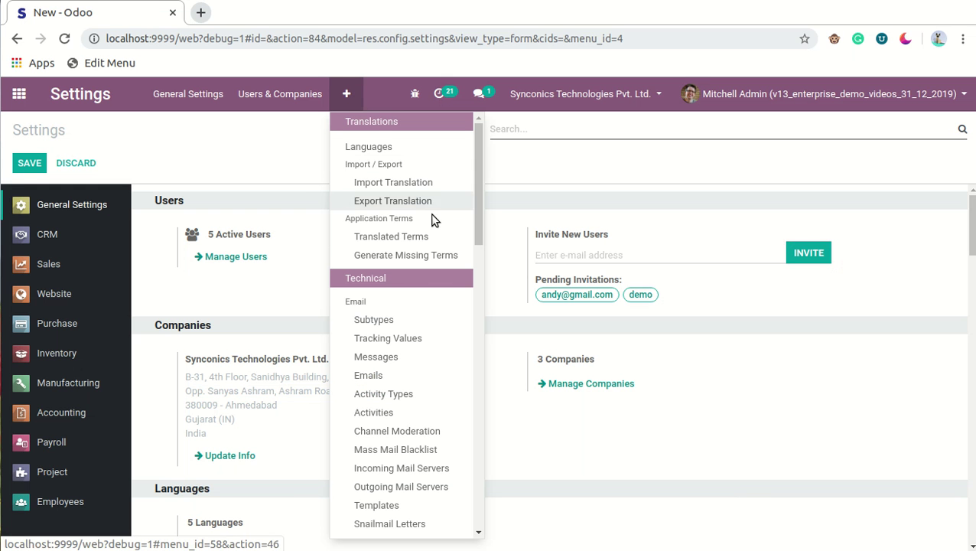
pyautogui.scroll(-2, 455, 303)
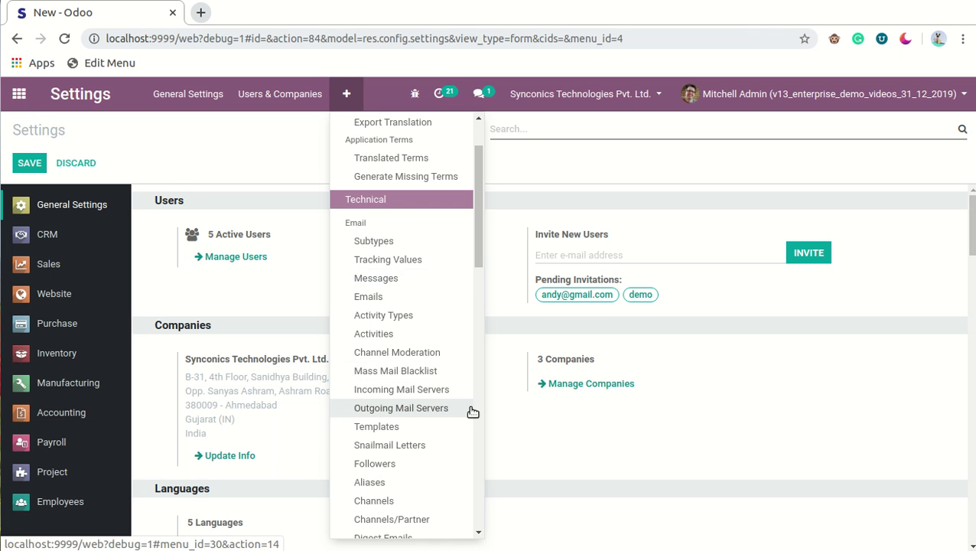
pyautogui.click(464, 396)
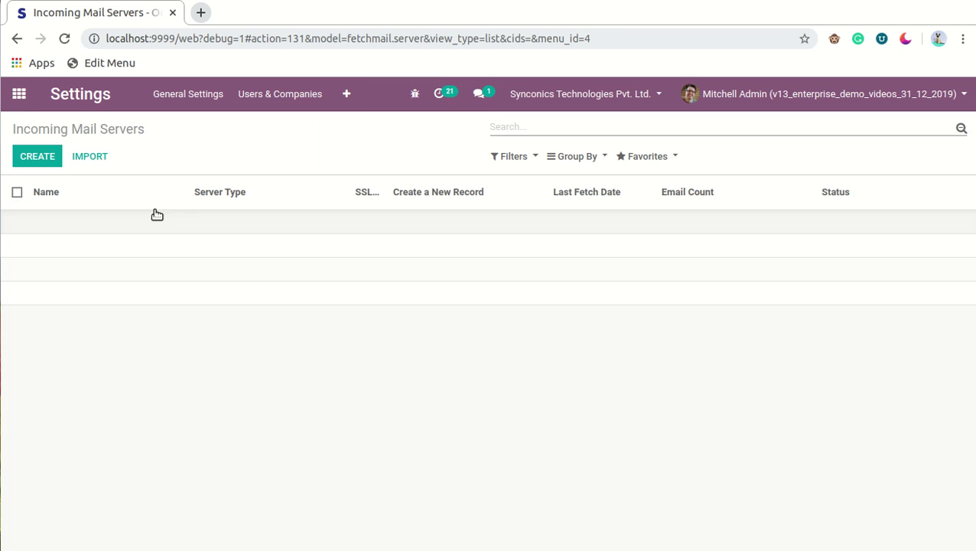
# Step: Create a POP incoming server named Gmail at imap.gmail.com with SSL/TLS on port 995
pyautogui.click(38, 161)
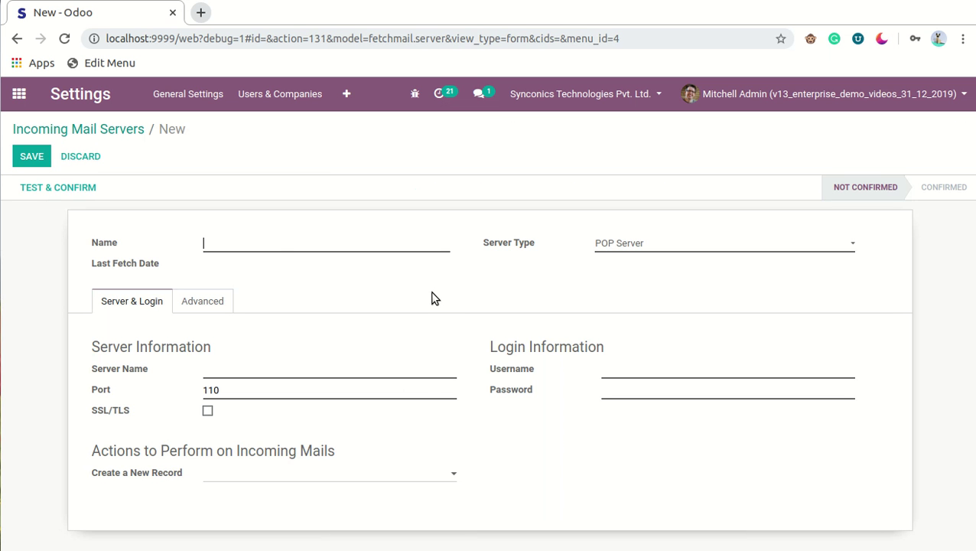
pyautogui.write('Gmail')
pyautogui.click(697, 252)
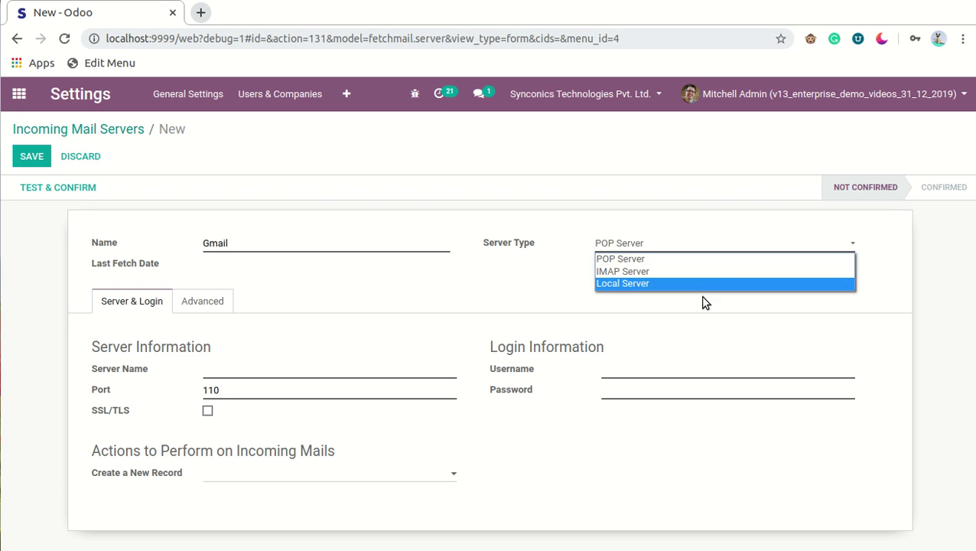
pyautogui.click(731, 260)
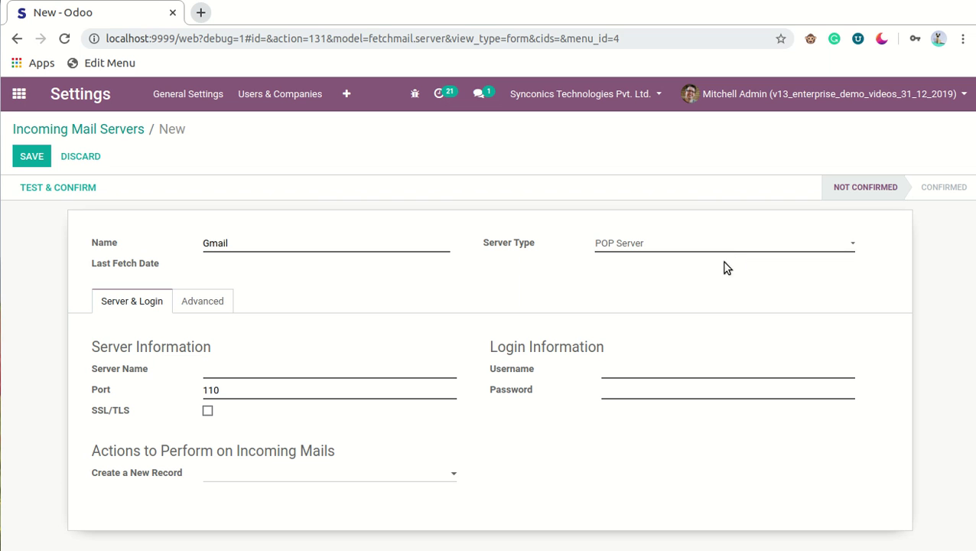
pyautogui.click(370, 372)
pyautogui.write('imap.gmail.com')
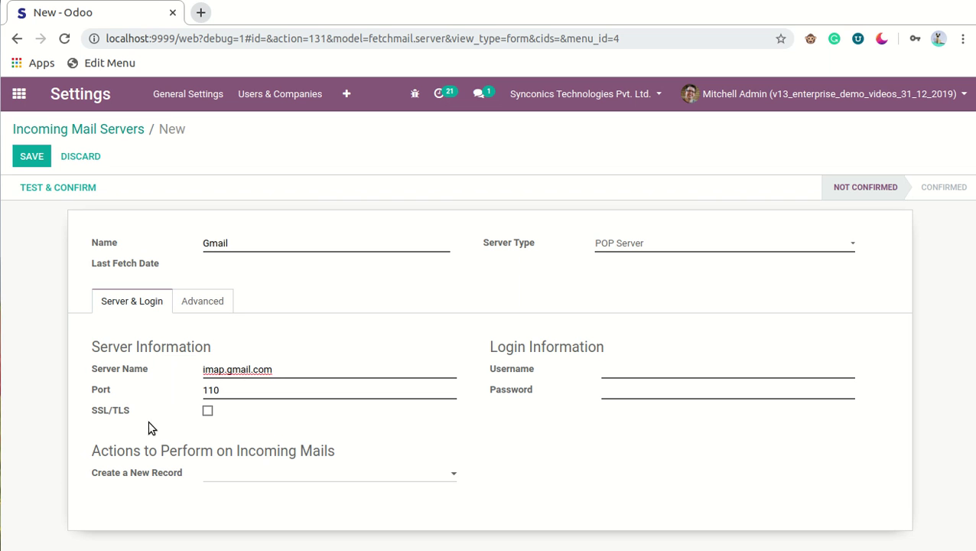
pyautogui.click(207, 410)
# Step: Enter the Gmail account username and password, then save the server
pyautogui.click(704, 371)
pyautogui.press('Tab')
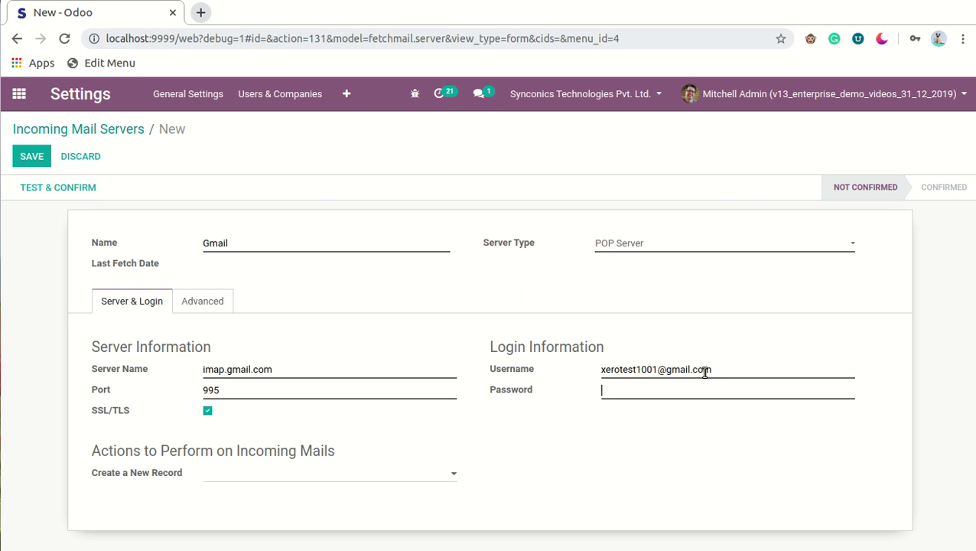
pyautogui.write('••••••••')
pyautogui.click(31, 159)
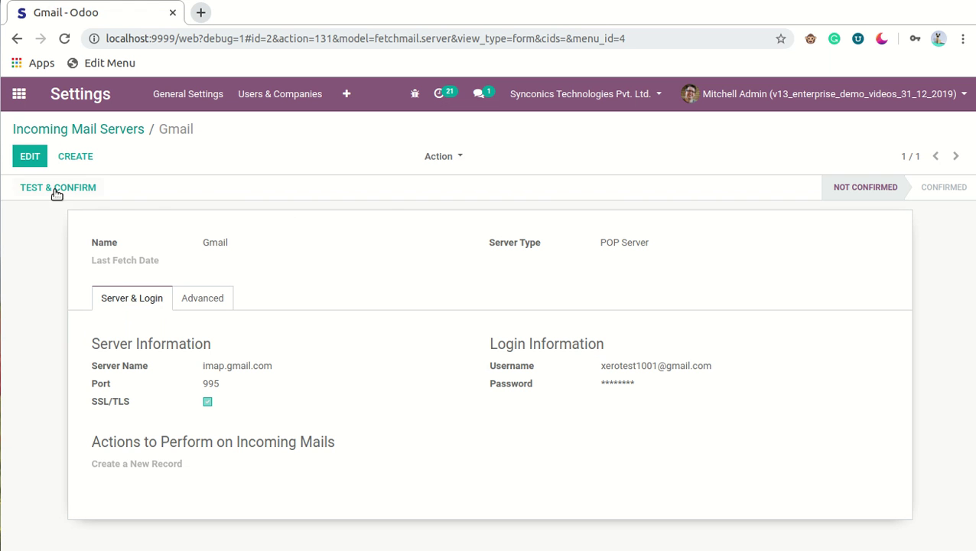
# Step: Run Test & Confirm on the Gmail incoming server so its status reads Confirmed
pyautogui.click(96, 196)
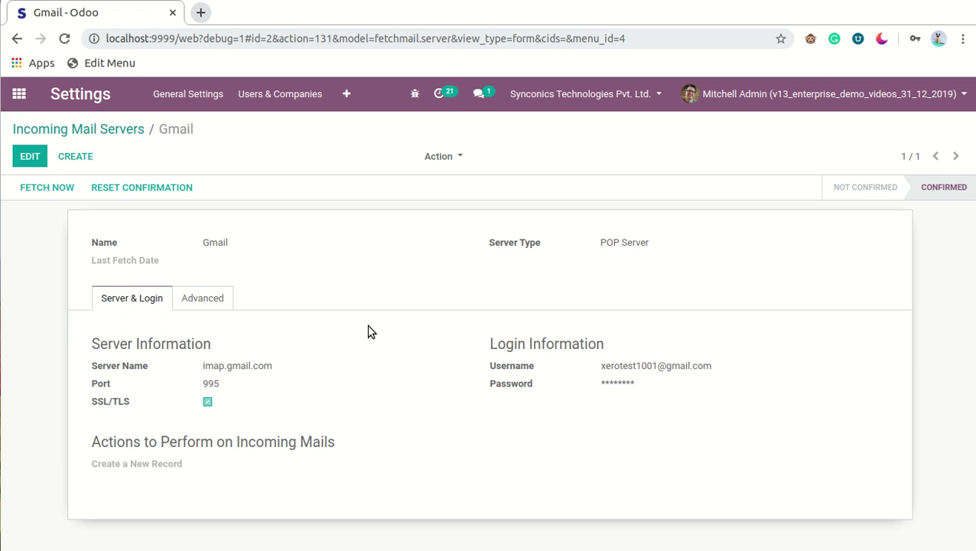
# Step: Create a new outgoing mail server described as Gmail using smtp.gmail.com
pyautogui.click(349, 92)
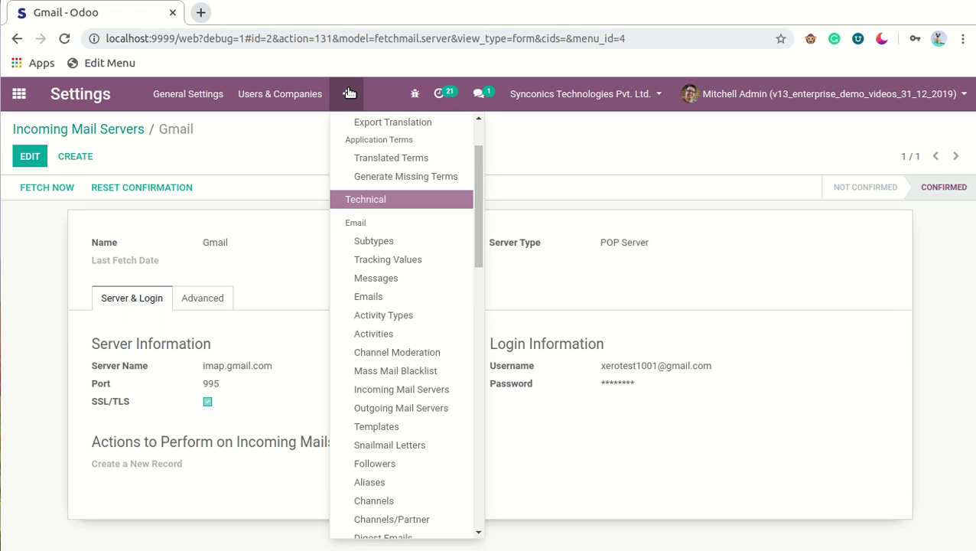
pyautogui.click(451, 407)
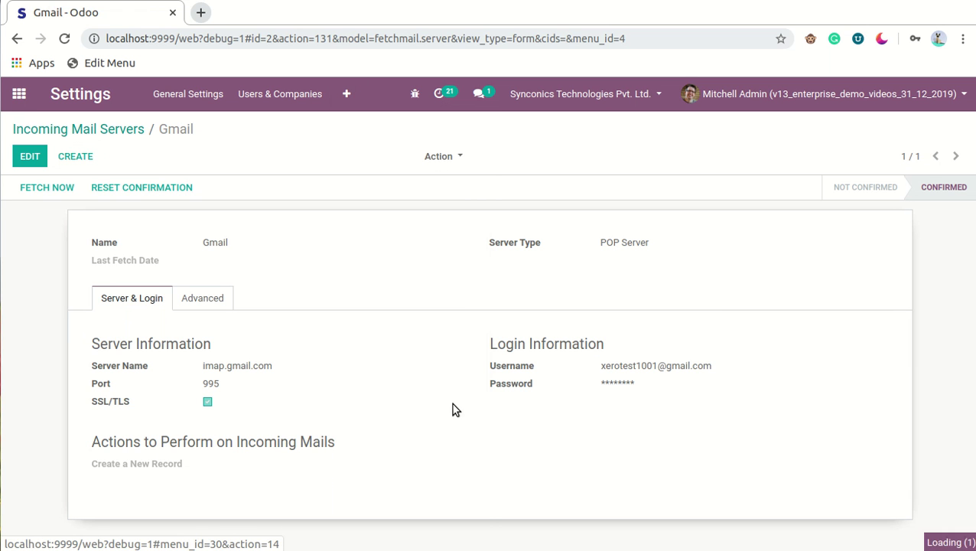
pyautogui.click(48, 160)
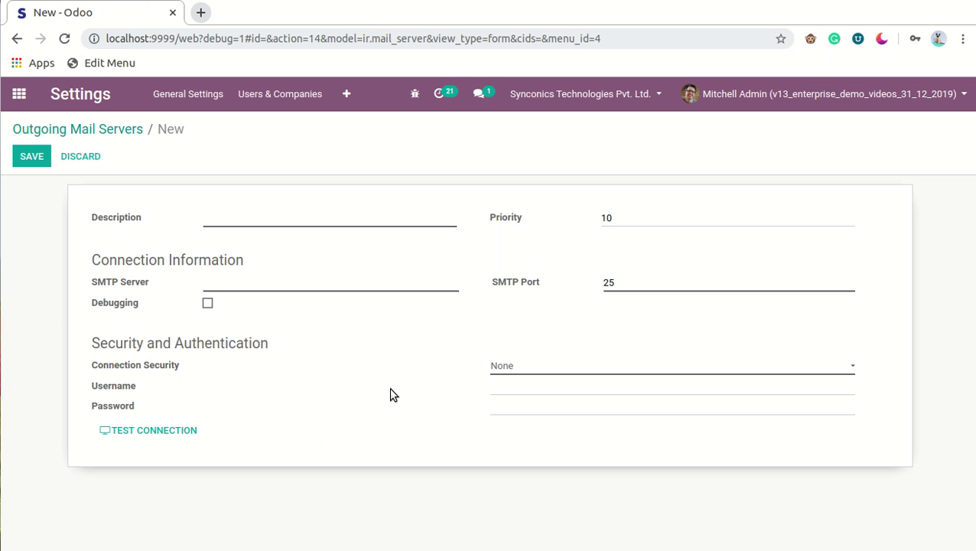
pyautogui.click(351, 217)
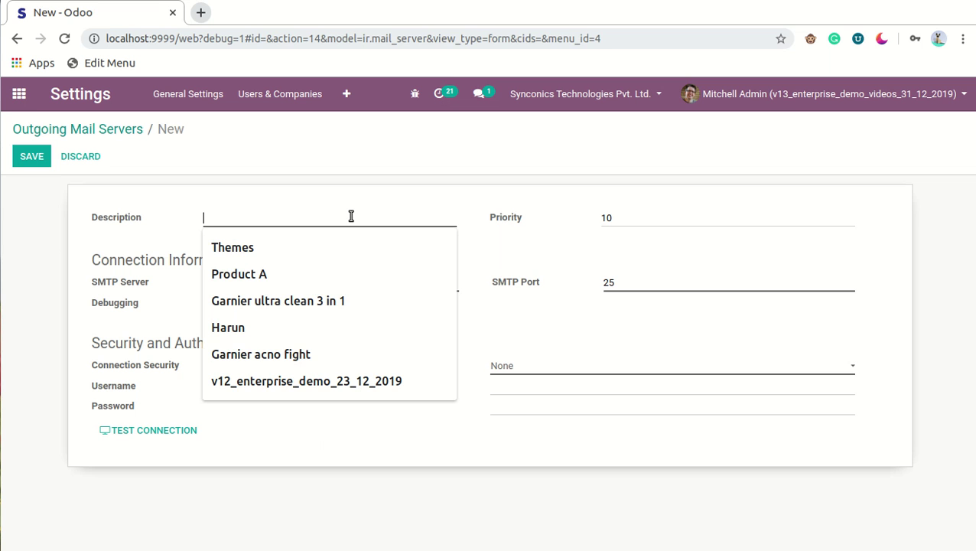
pyautogui.write('Gmail')
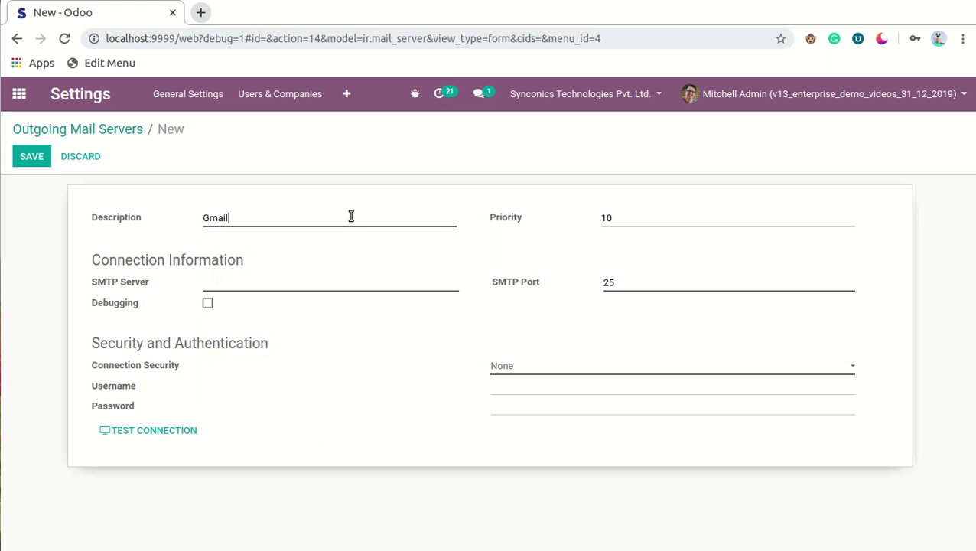
pyautogui.click(385, 282)
pyautogui.write('smtp.gmail.com')
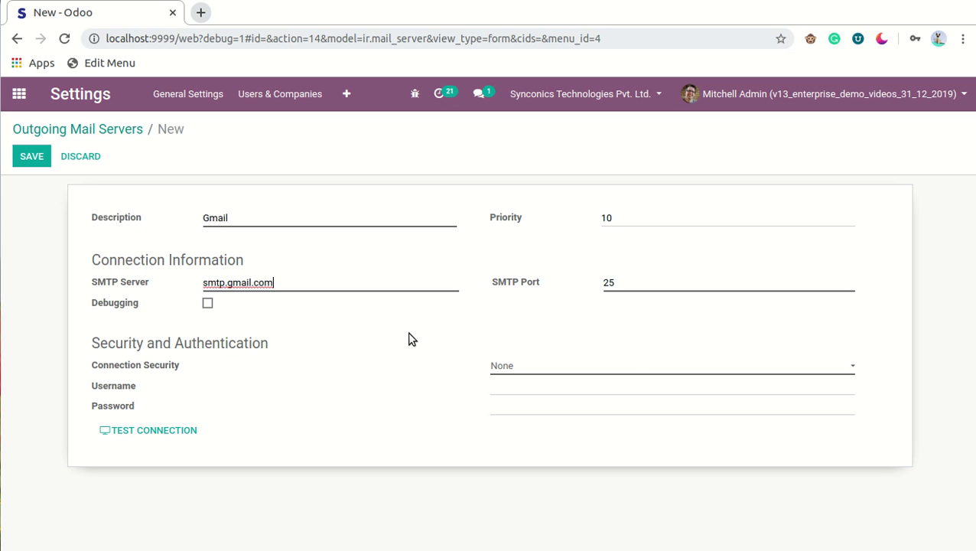
# Step: Set SSL/TLS security on port 465 and enter the Gmail account username and password
pyautogui.click(627, 366)
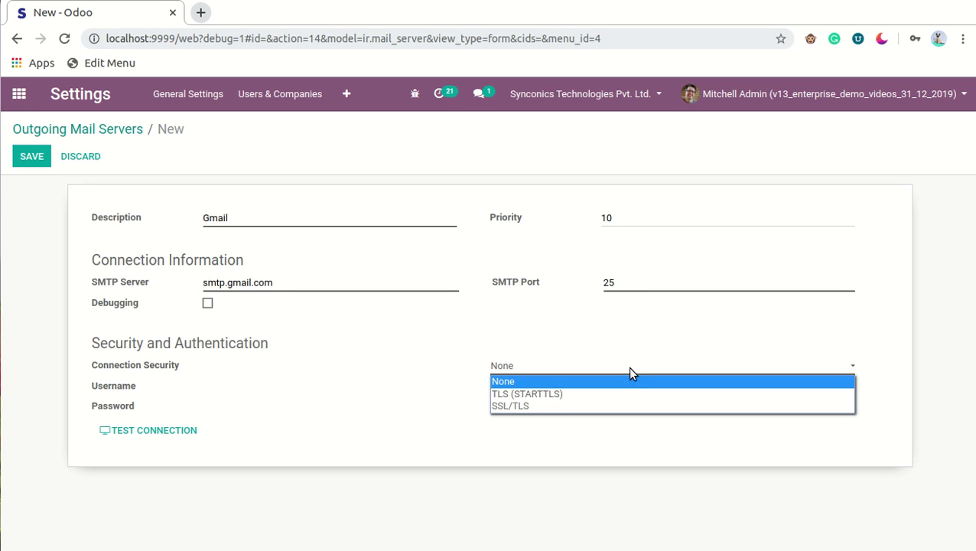
pyautogui.click(635, 406)
pyautogui.click(662, 385)
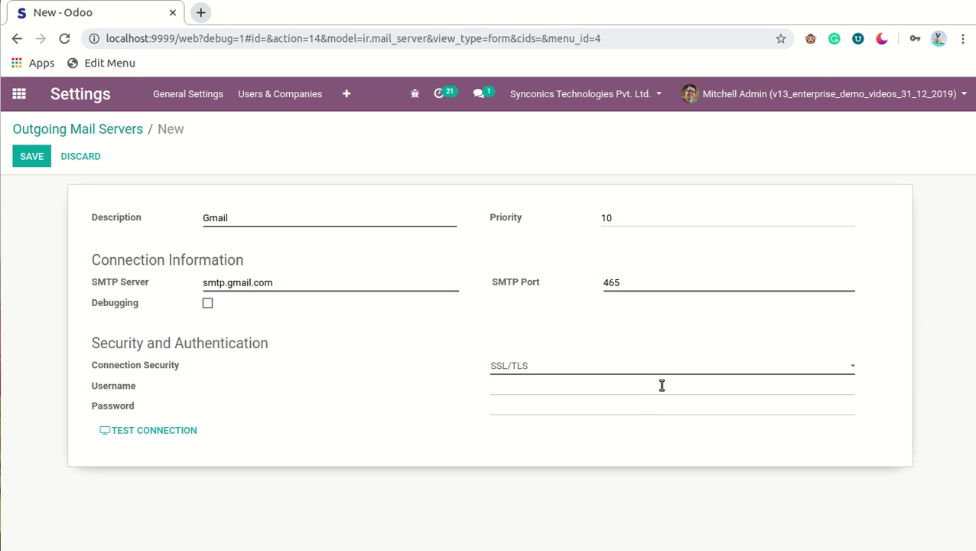
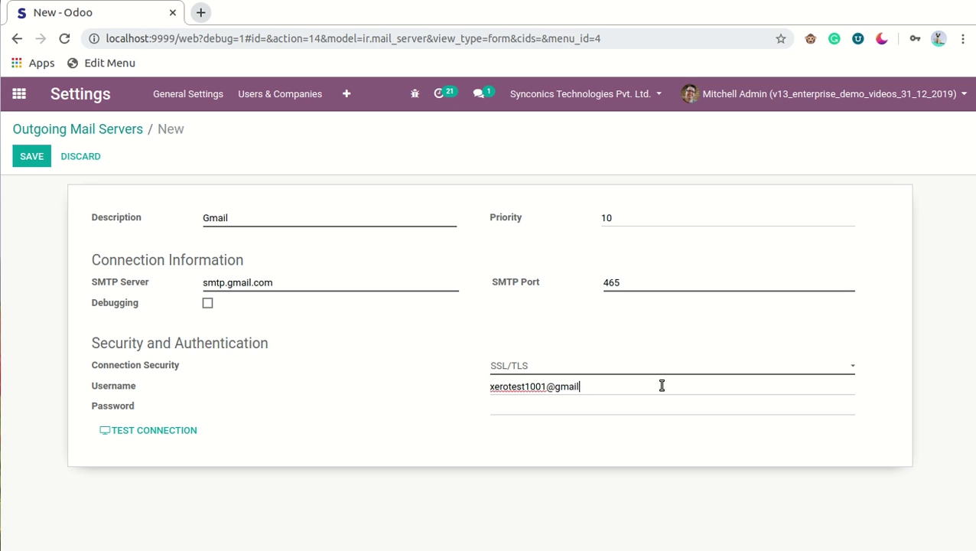
pyautogui.press('Tab')
# Step: Save the Gmail outgoing server and run a successful connection test
pyautogui.click(27, 157)
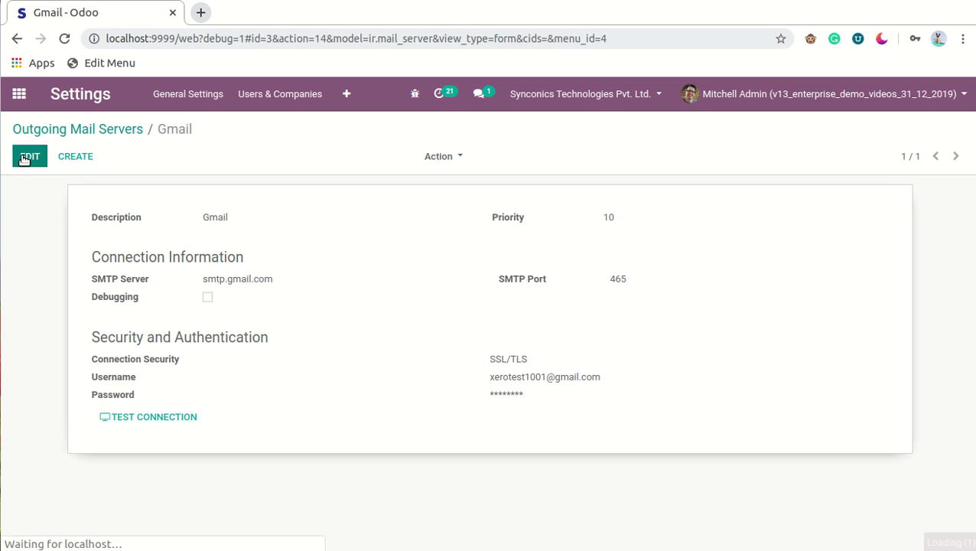
pyautogui.click(190, 418)
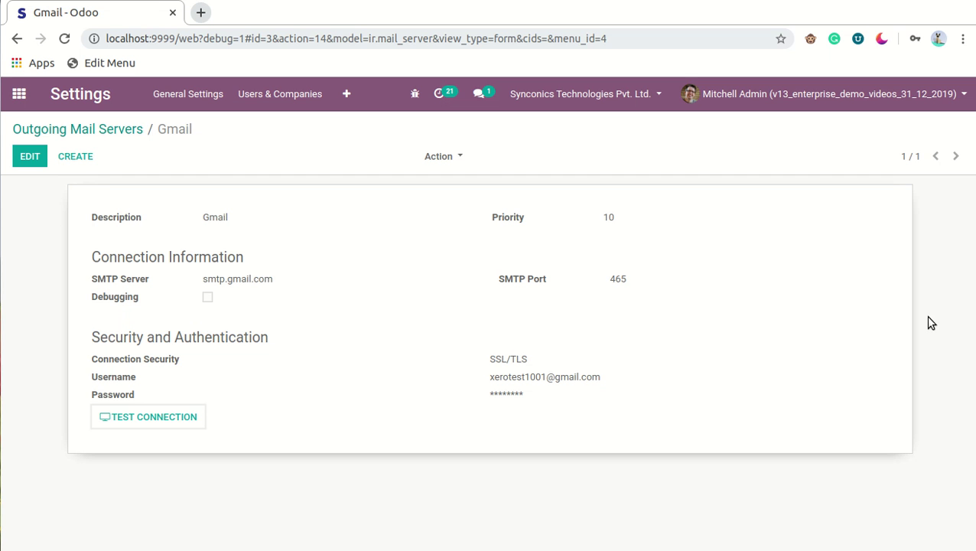
pyautogui.click(20, 93)
# Step: Start a new Sales quotation and select the customer, reviewing their contact details
pyautogui.click(648, 233)
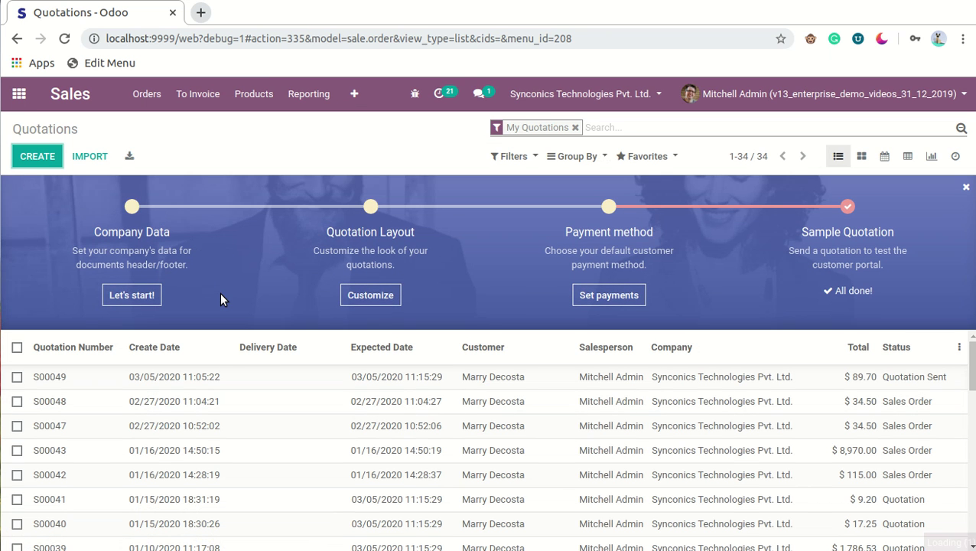
pyautogui.hotkey('alt', 'c')
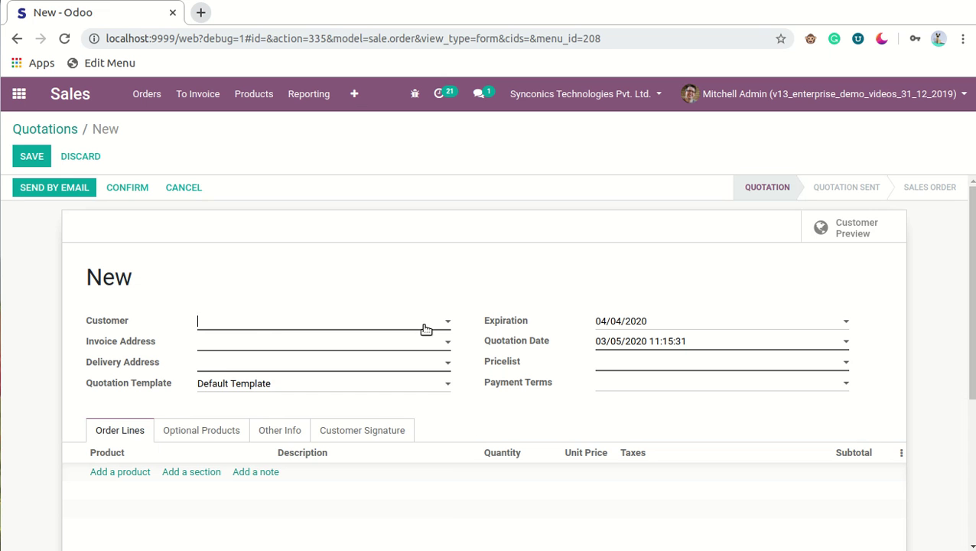
pyautogui.click(425, 327)
pyautogui.click(414, 349)
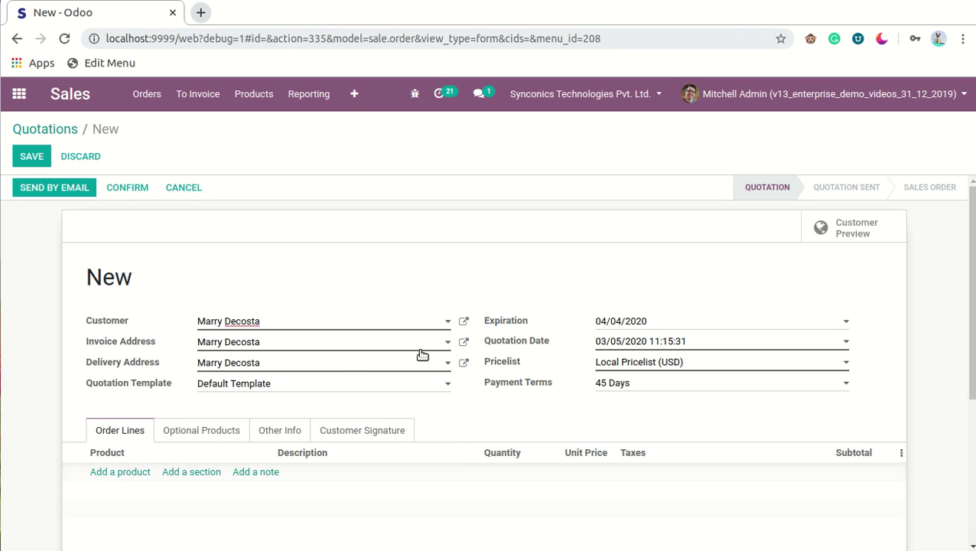
pyautogui.click(468, 323)
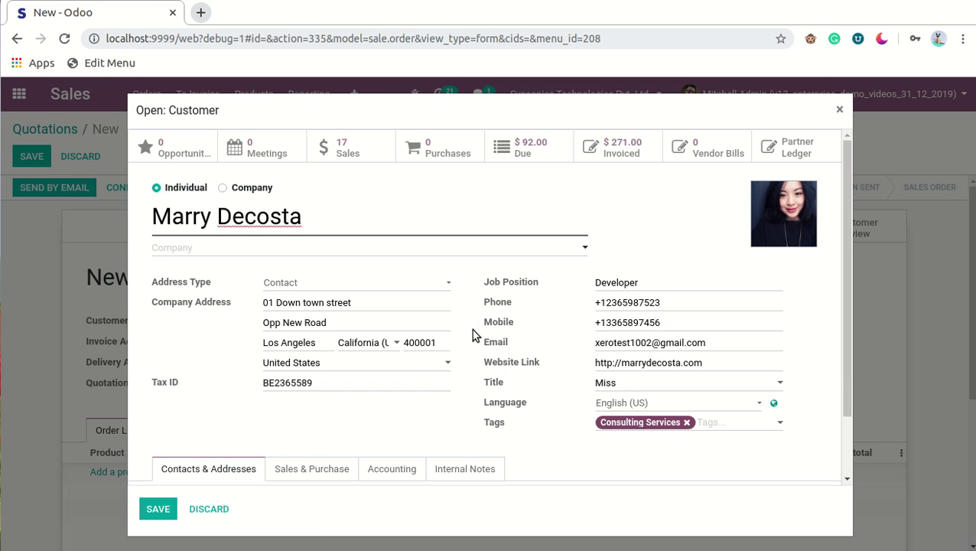
pyautogui.click(164, 513)
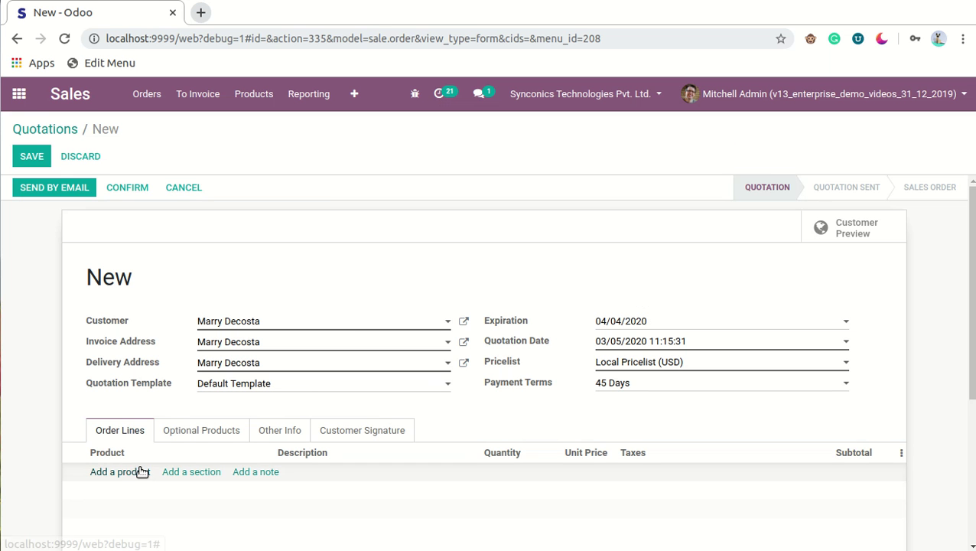
# Step: Add an order line for 13 units of Garnier acno fight
pyautogui.click(139, 472)
pyautogui.write('garnier')
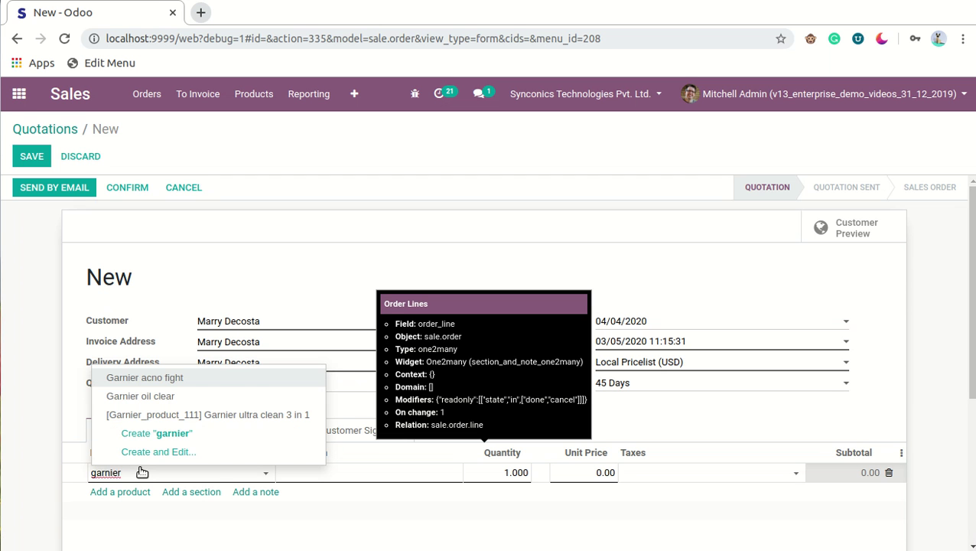
pyautogui.press('Return')
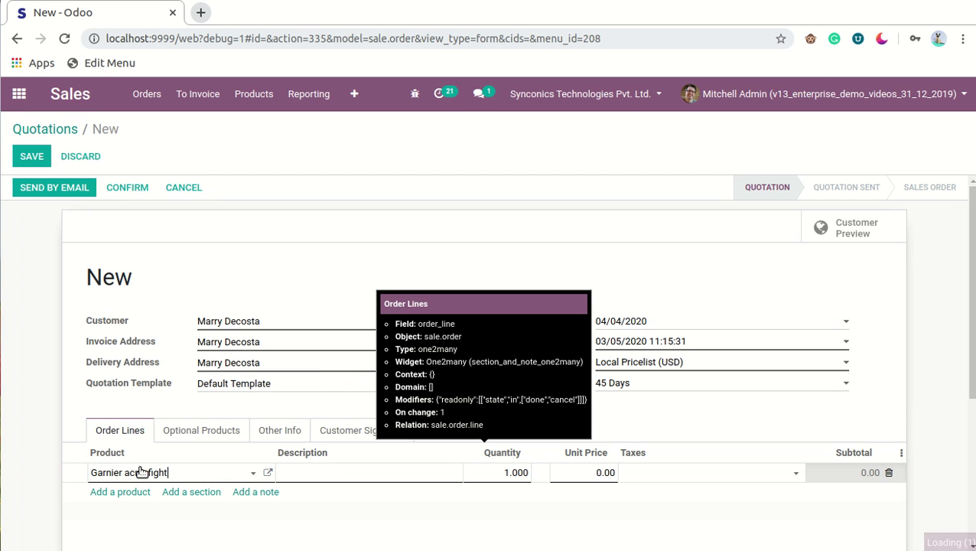
pyautogui.click(504, 472)
pyautogui.write('13')
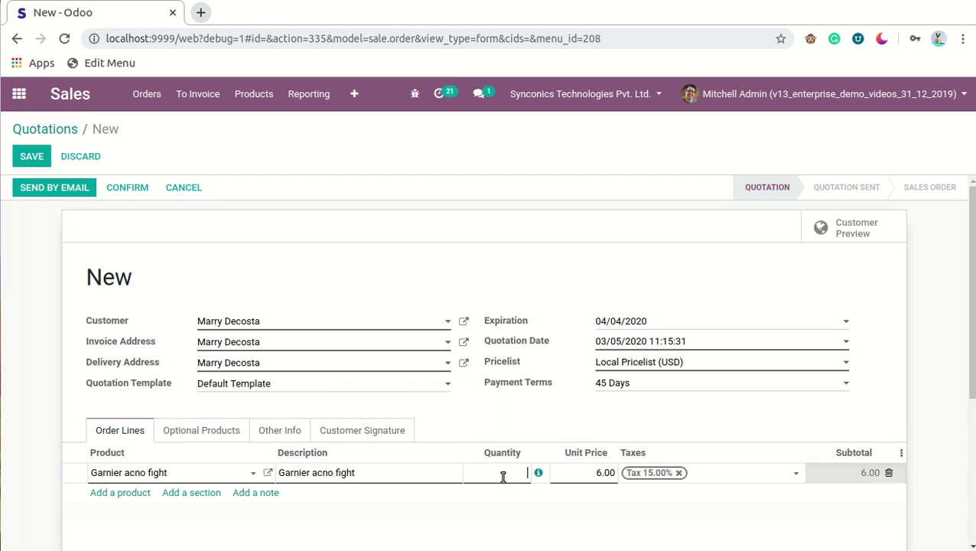
pyautogui.click(538, 422)
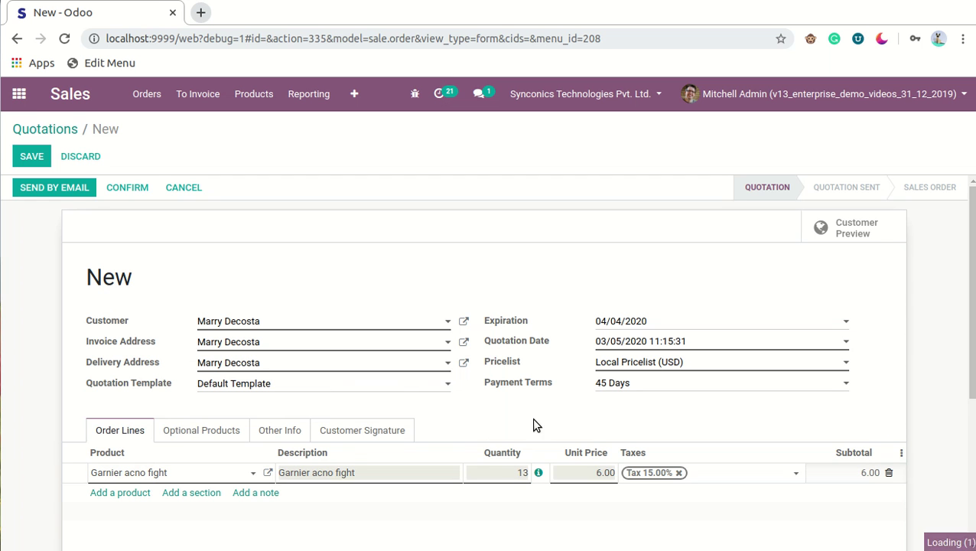
# Step: Set Public Pricelist and Immediate Payment terms, then save quotation S00050
pyautogui.click(745, 366)
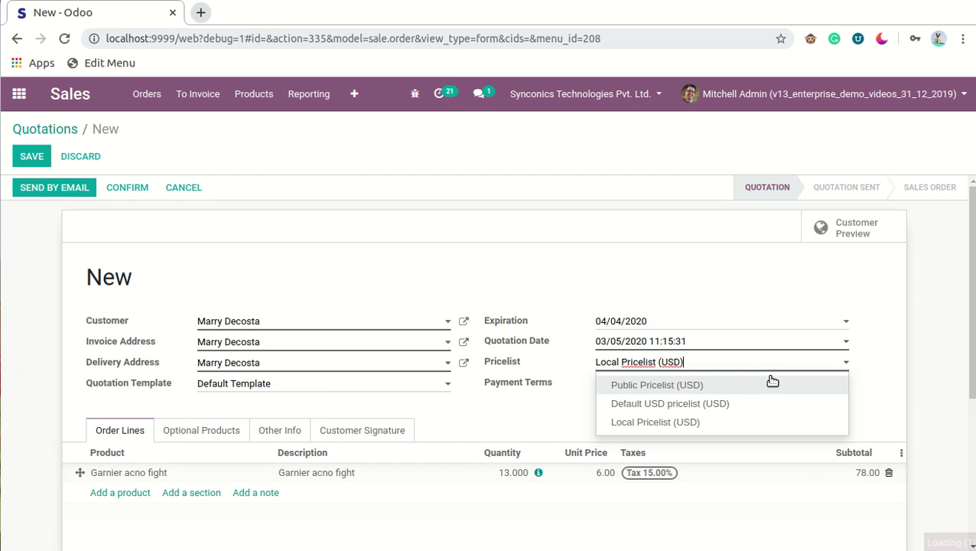
pyautogui.click(774, 382)
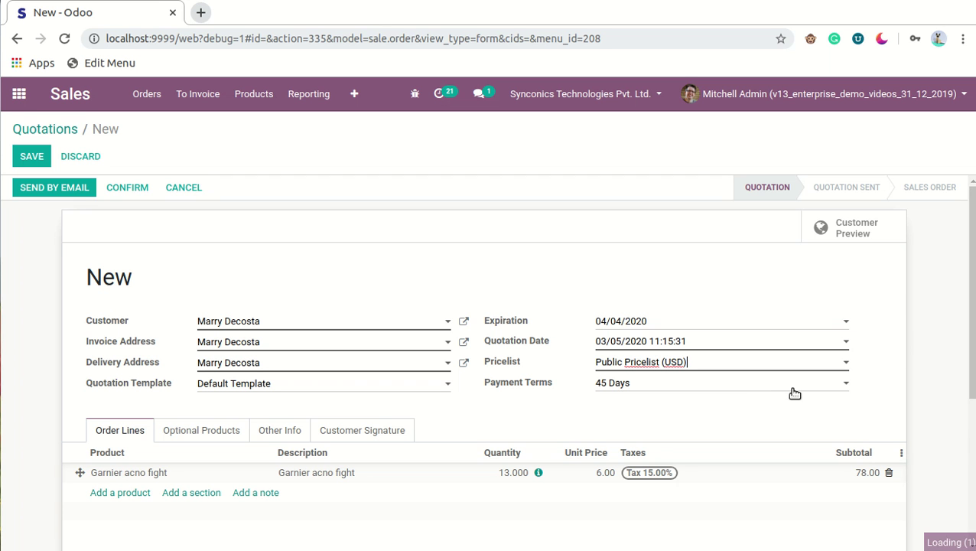
pyautogui.click(793, 386)
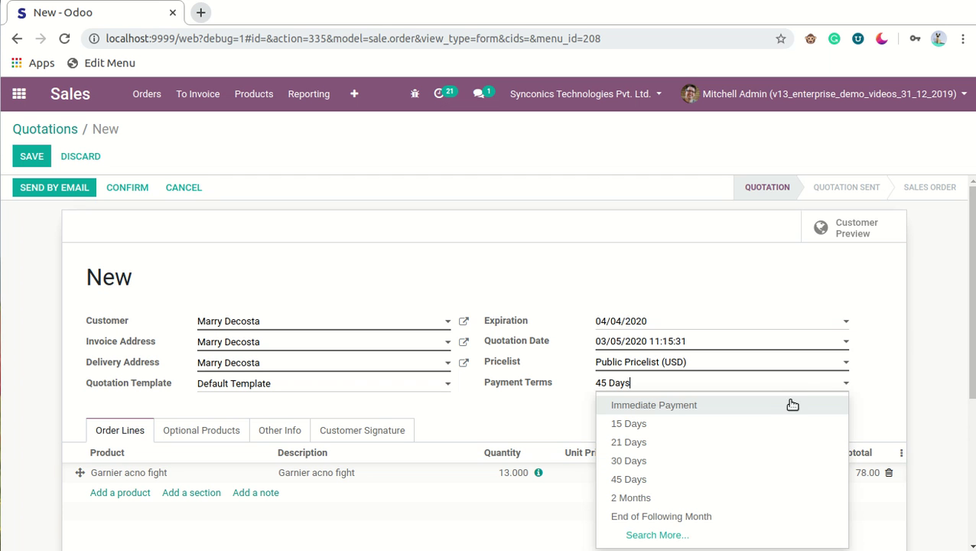
pyautogui.click(793, 405)
pyautogui.scroll(-3, 803, 436)
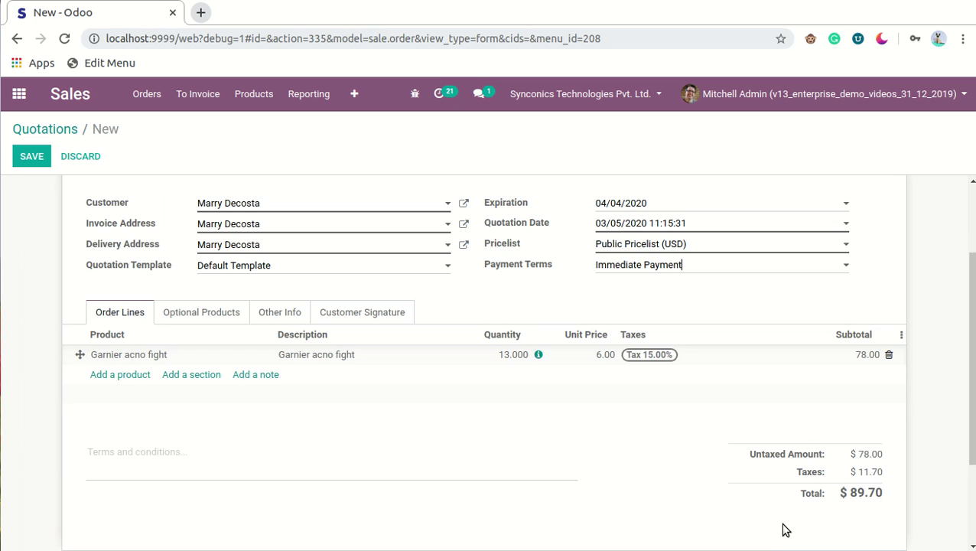
pyautogui.scroll(3, 765, 517)
pyautogui.click(27, 156)
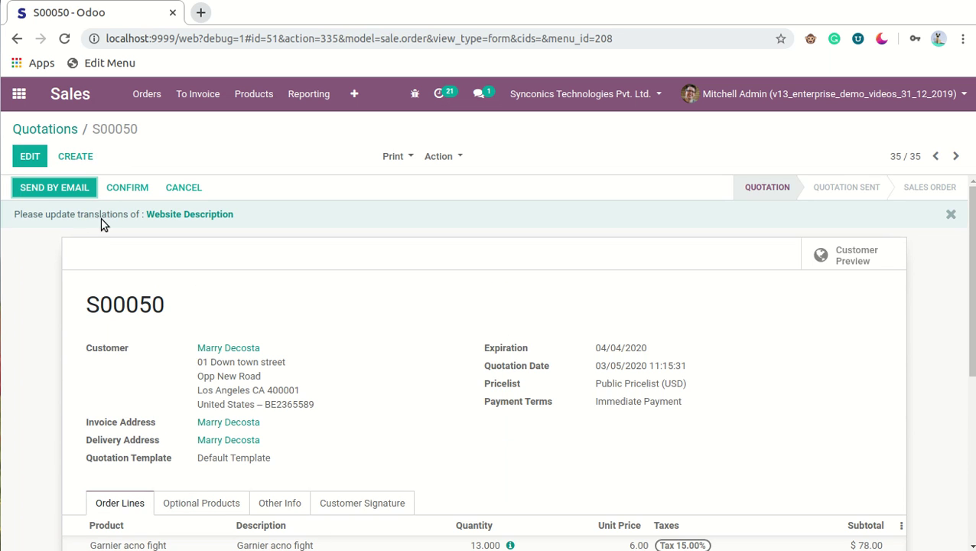
# Step: Email quotation S00050 to the customer with the default message, then switch to Gmail
pyautogui.click(84, 188)
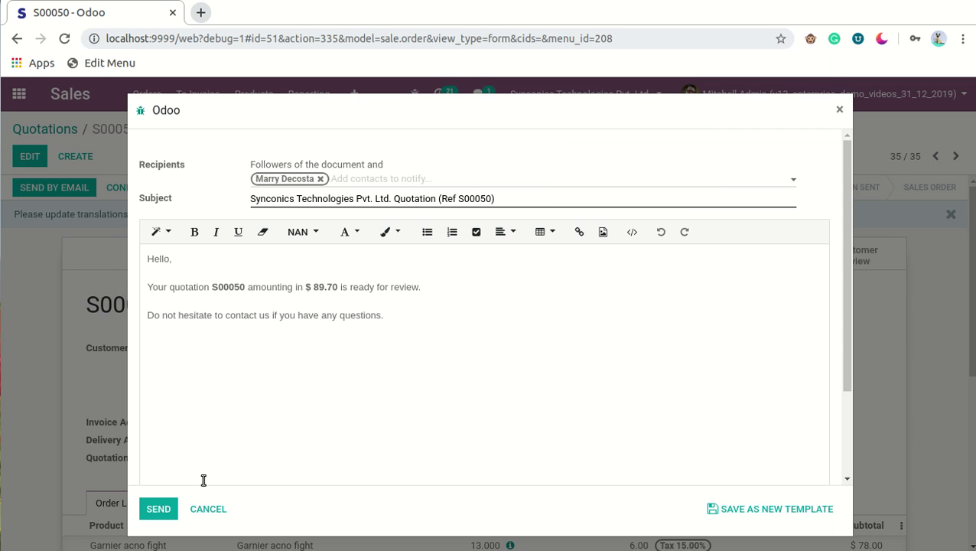
pyautogui.click(168, 515)
pyautogui.click(169, 517)
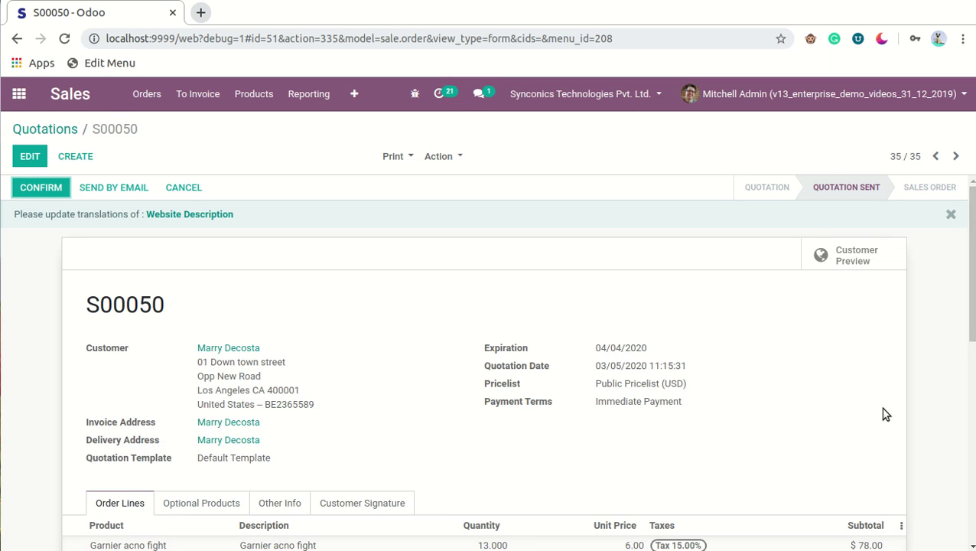
pyautogui.hotkey('alt', 'Tab')
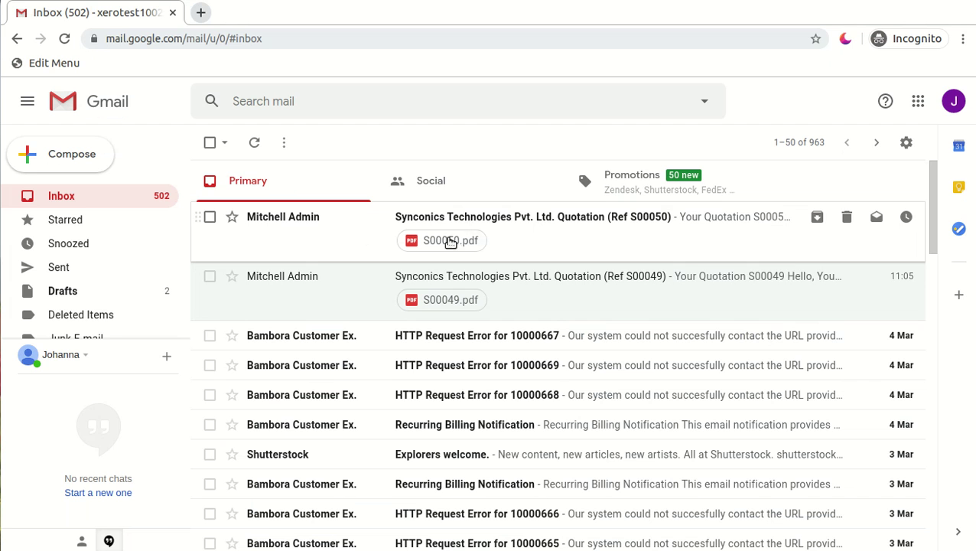
# Step: Open the Quotation (Ref S00050) email and review the $89.70 total and S00050.pdf attachment
pyautogui.click(562, 243)
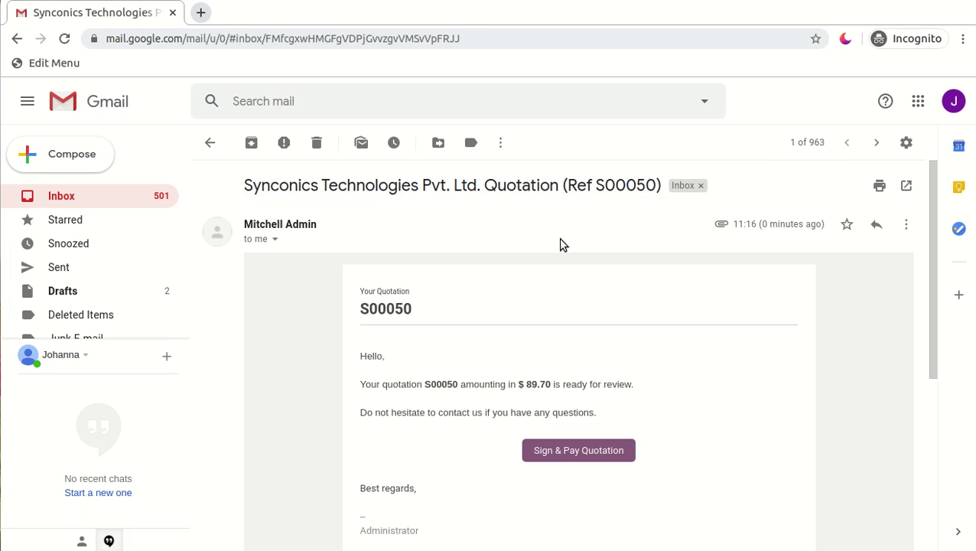
pyautogui.scroll(-3, 810, 434)
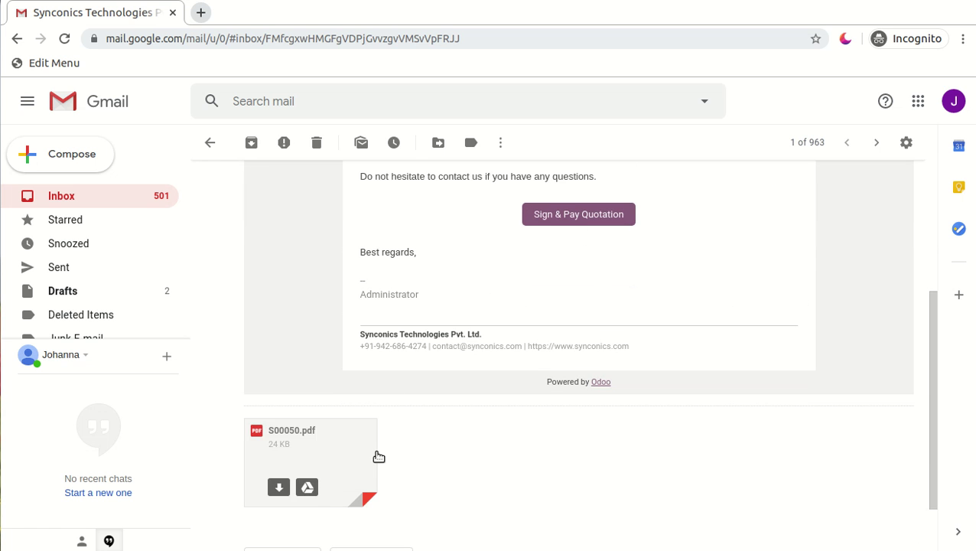
pyautogui.scroll(-1, 401, 397)
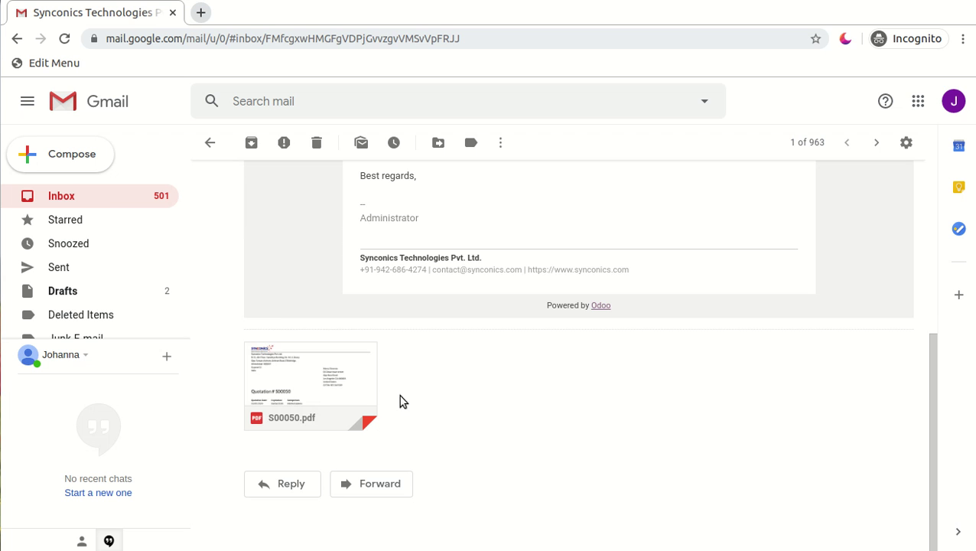
pyautogui.scroll(4, 686, 444)
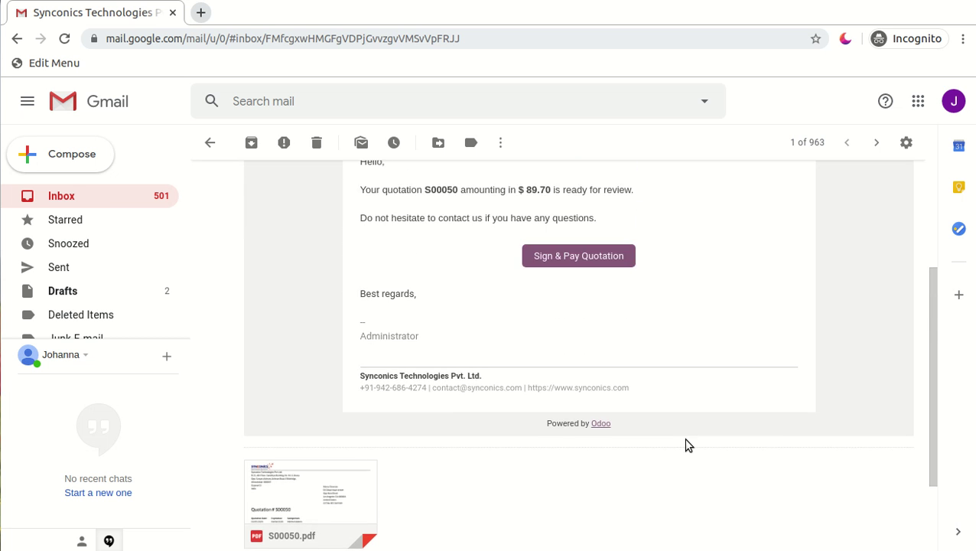